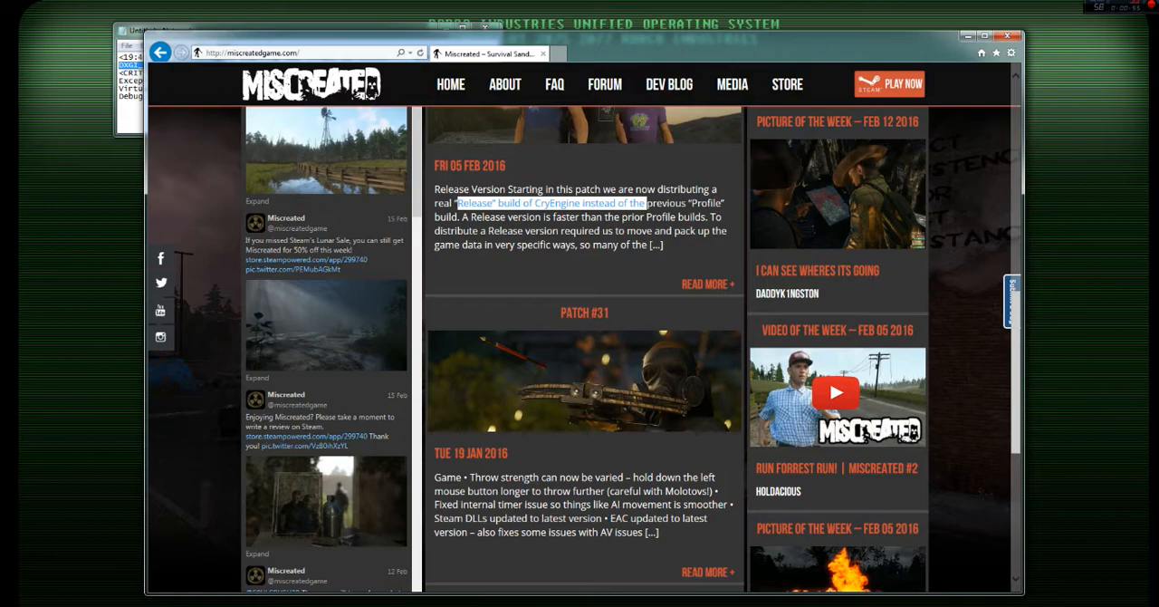
Step: Bring the Notepad crash log with the DXGI device-hung error to the front
key(alt+Tab)
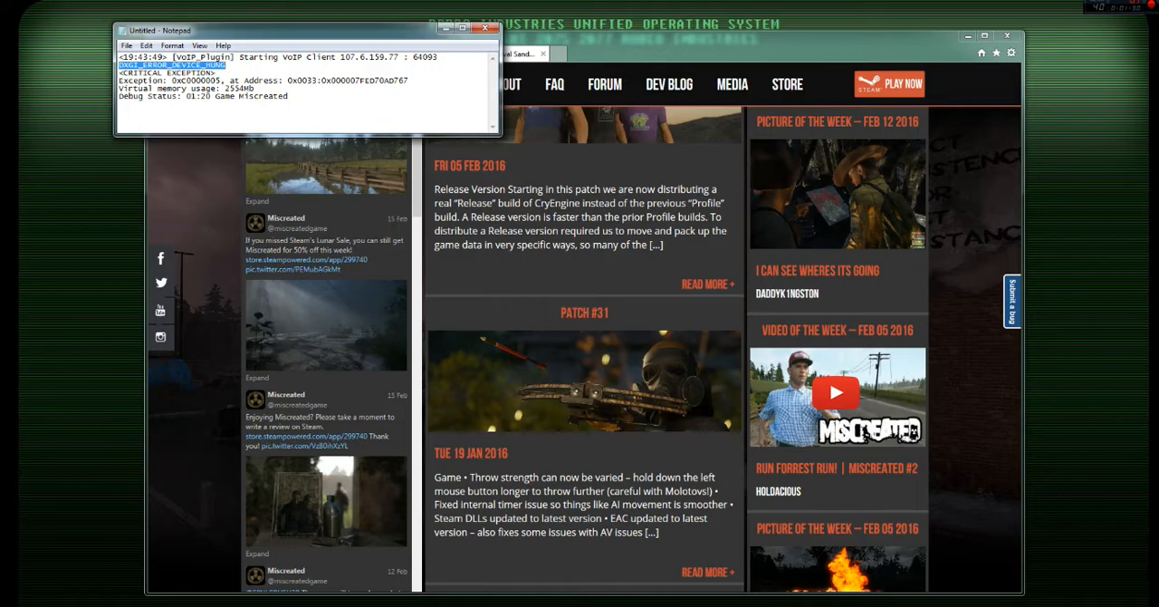
Step: Minimize the browser so the Radeon Settings home screen shows
click(967, 35)
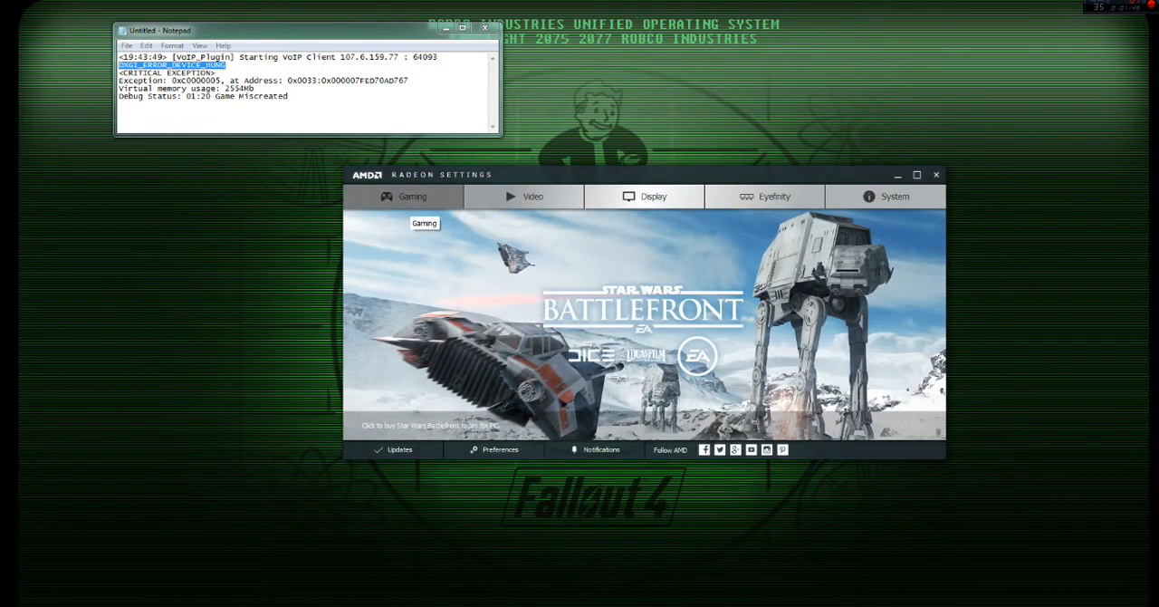
Step: Show the Gaming section's grid of per-game profiles
click(412, 195)
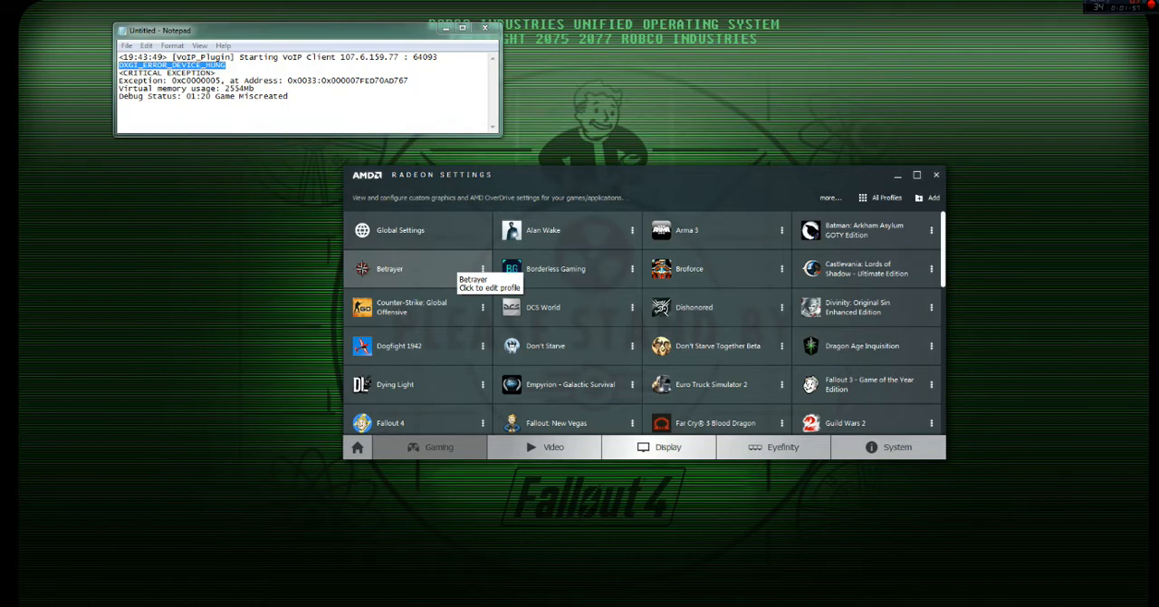
scroll(457, 272, down, 2)
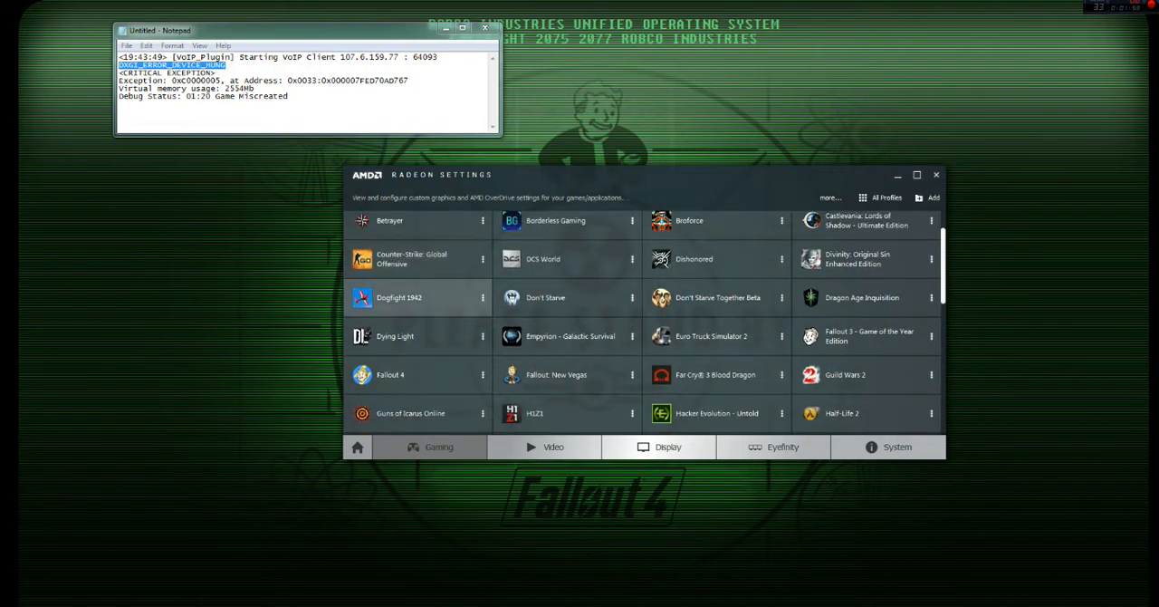
scroll(457, 271, down, 2)
scroll(458, 271, down, 2)
scroll(457, 271, down, 2)
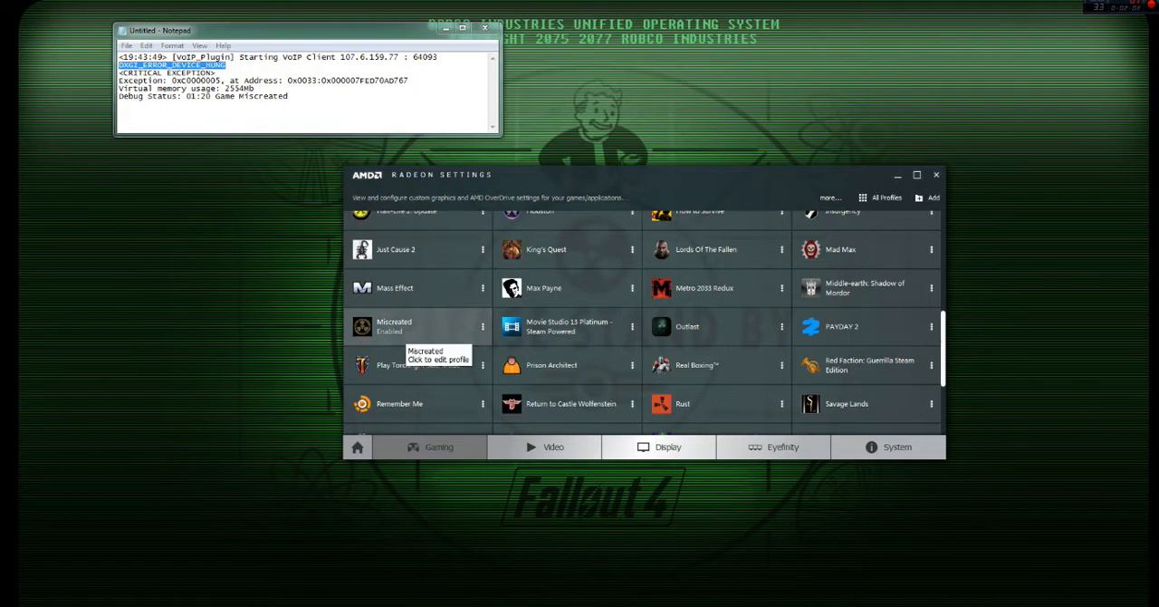
Step: Enter the Miscreated profile to see its per-game graphics options
click(399, 326)
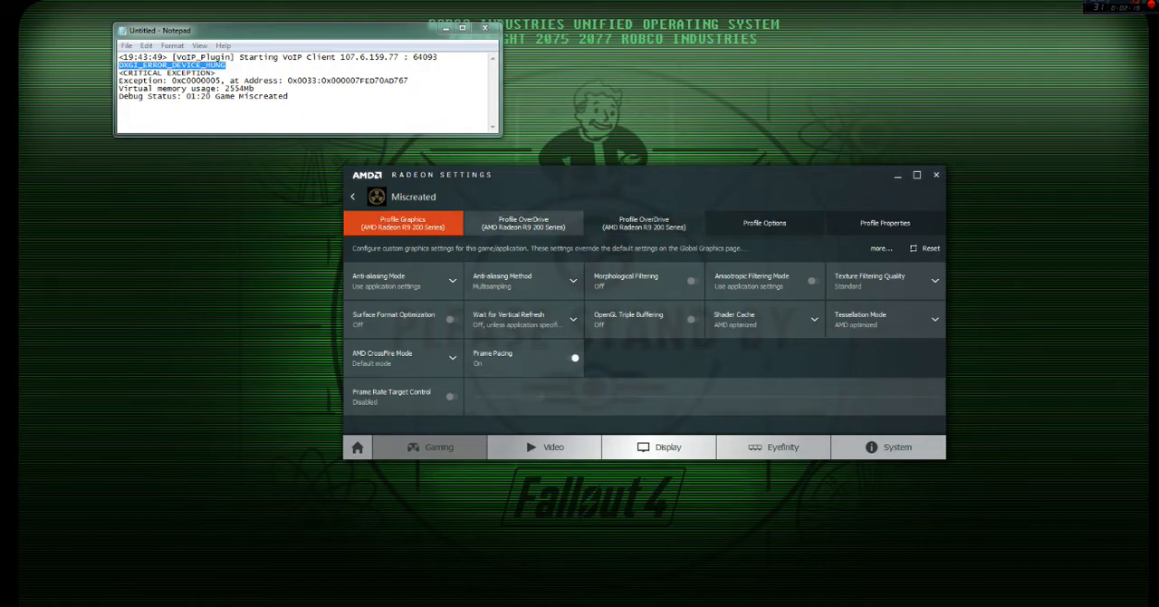
Step: View Profile OverDrive for both R9 200 cards, each at GPU Clock -5%, power limit 0%
click(524, 223)
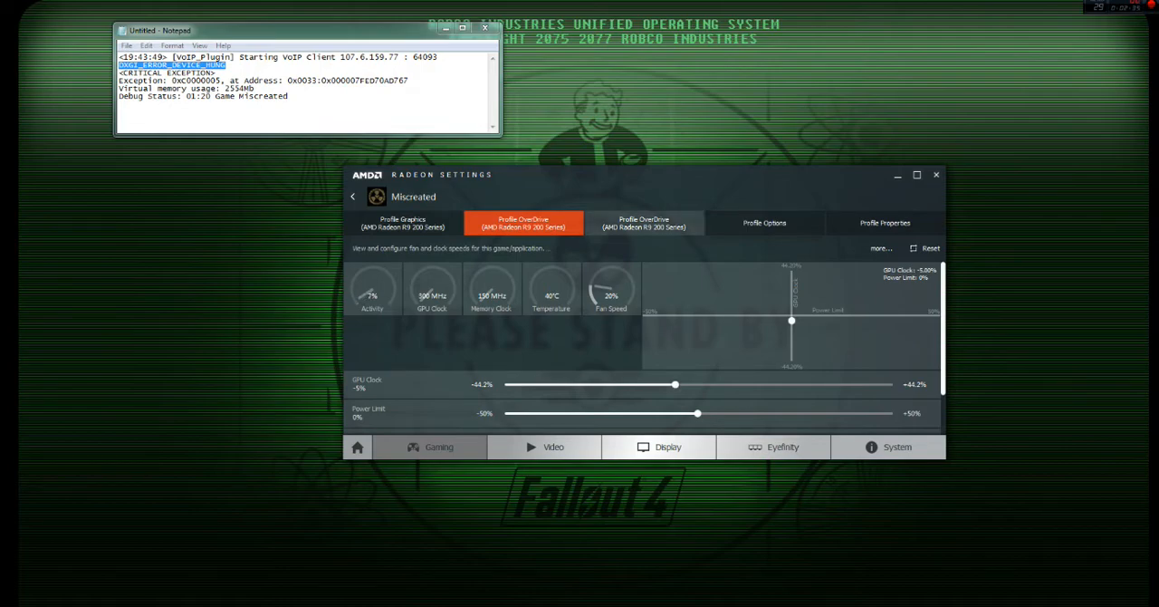
click(644, 223)
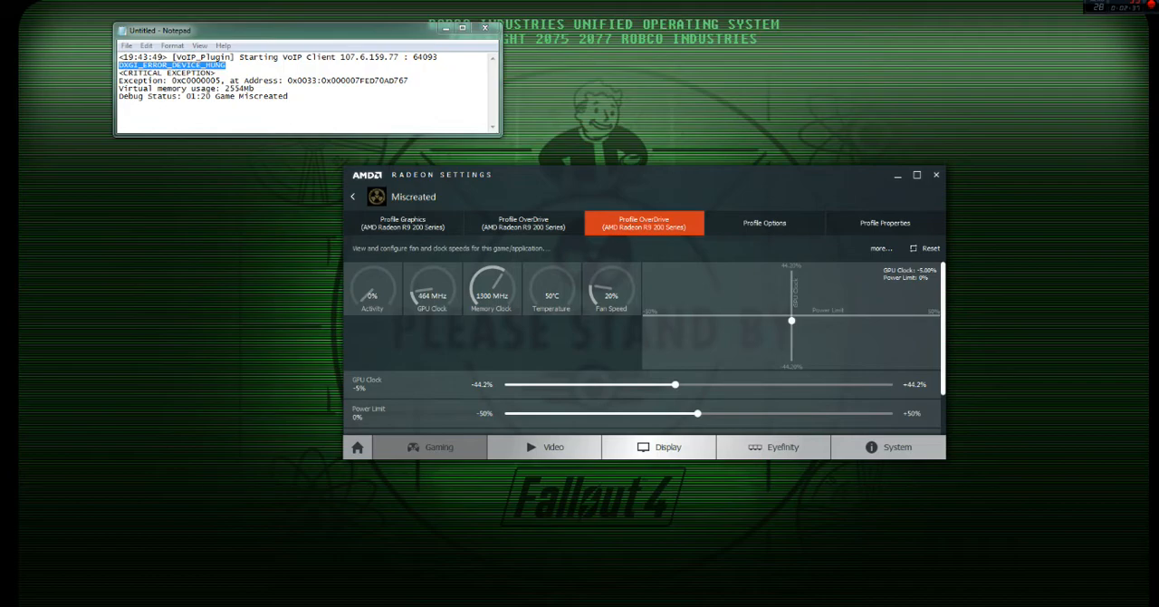